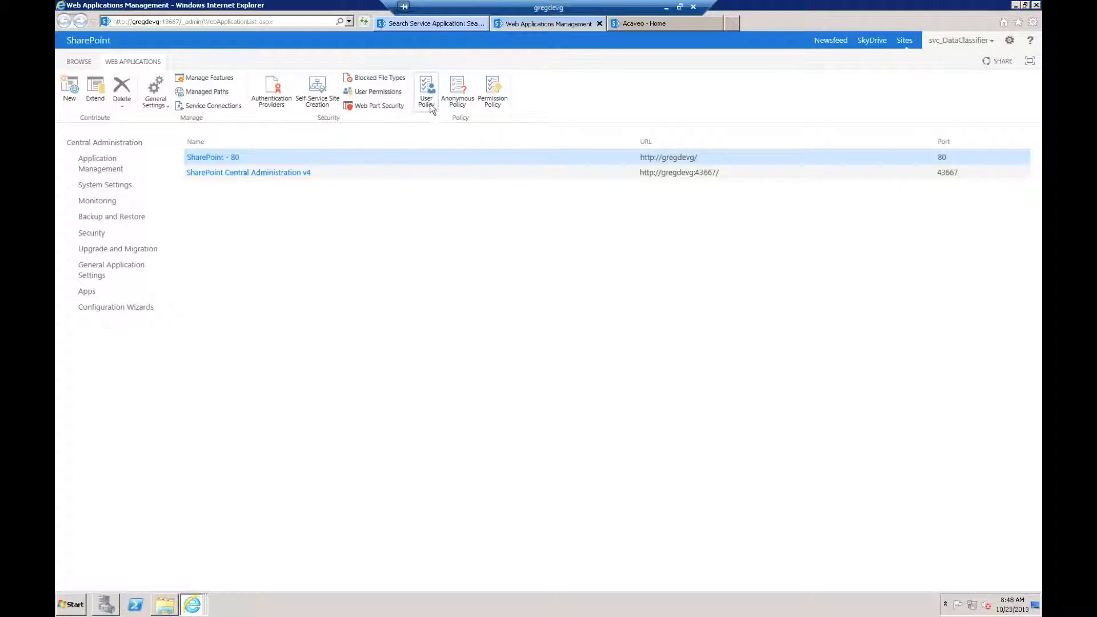
Review the user policy entries of the SharePoint - 80 web application, leaving the remote session minimized.
{"action": "left_click", "coordinate": [427, 95]}
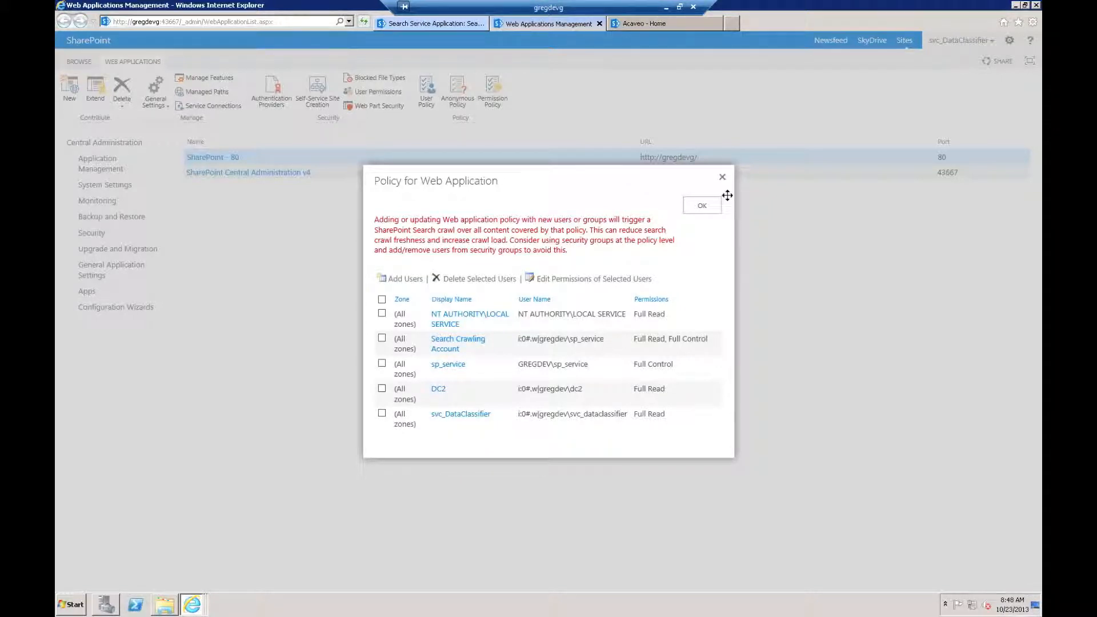
{"action": "left_click", "coordinate": [667, 8]}
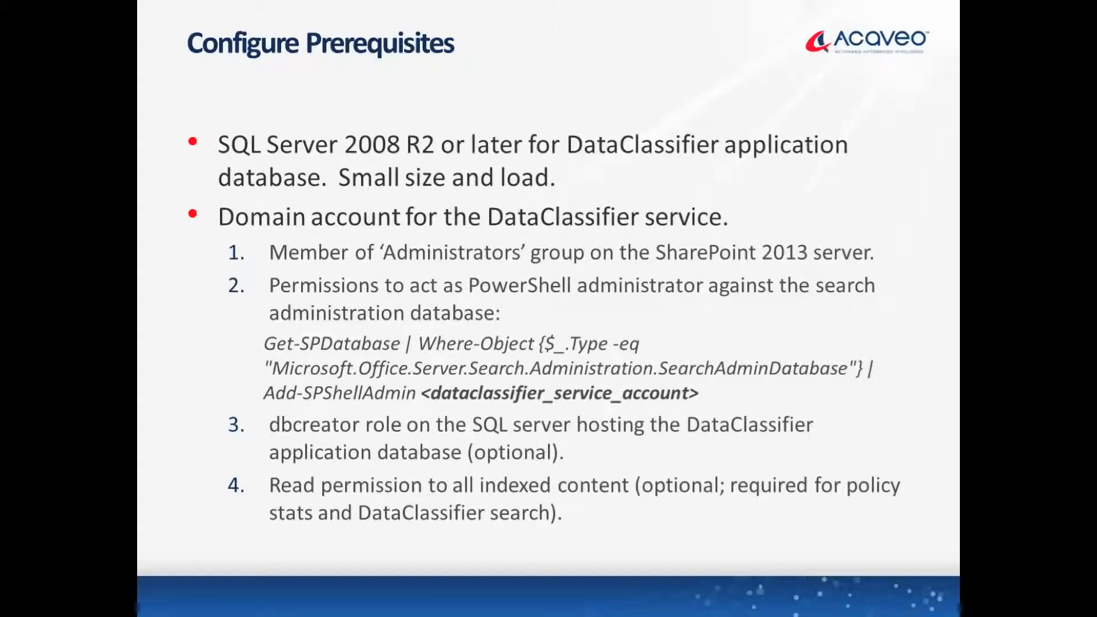
Return to the gregdevg remote session and check which account is signed in to the server.
{"action": "key", "text": "alt+Tab"}
{"action": "key", "text": "alt+Tab"}
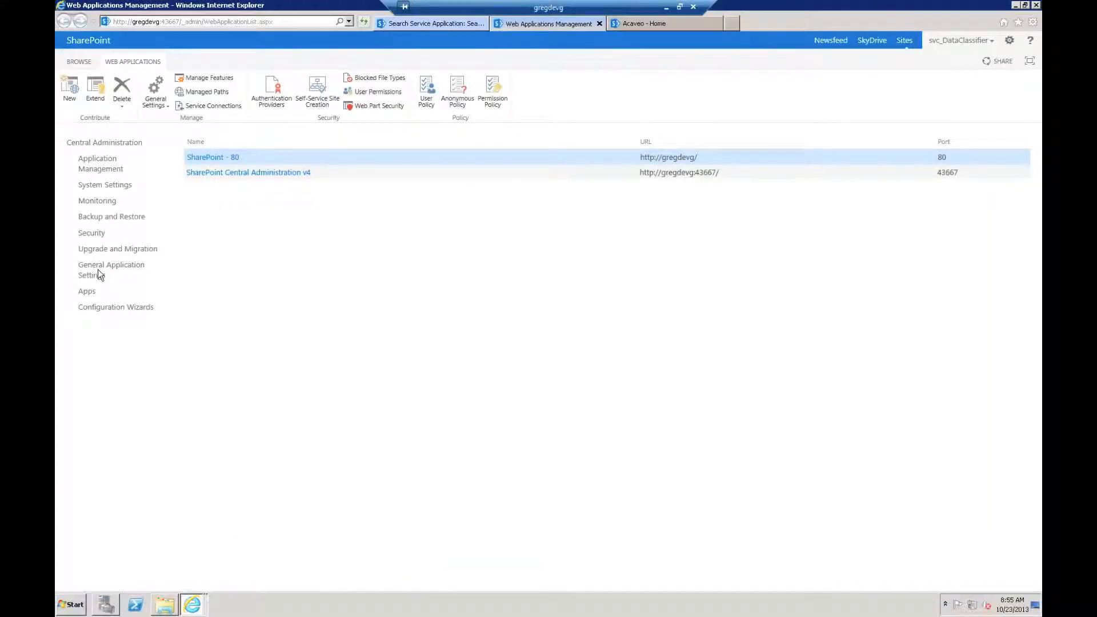
{"action": "left_click", "coordinate": [71, 609]}
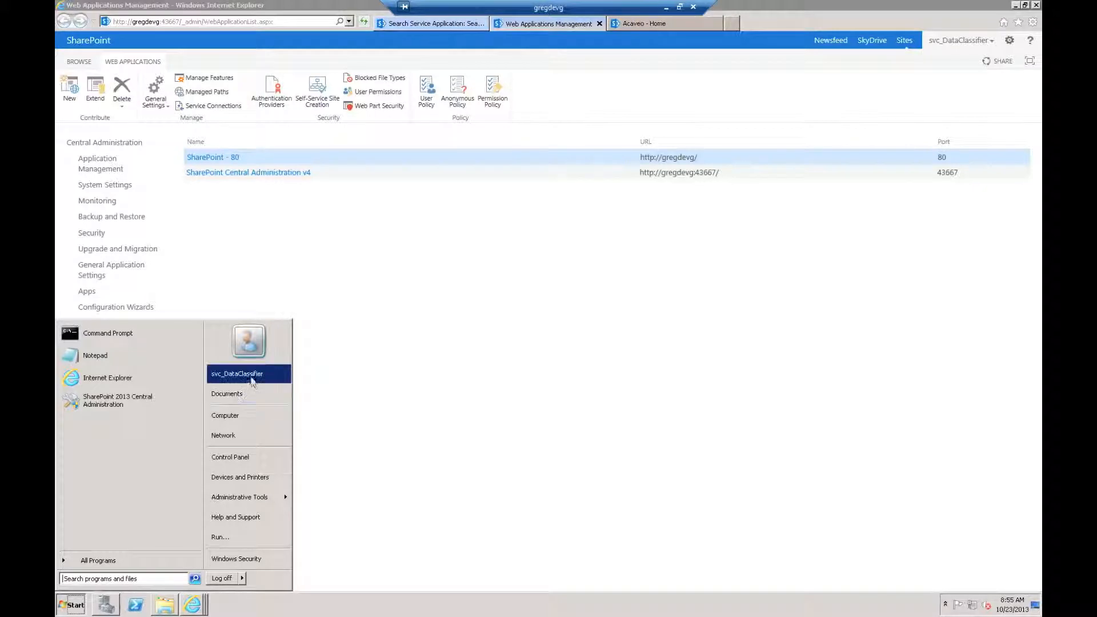
{"action": "left_click", "coordinate": [442, 318]}
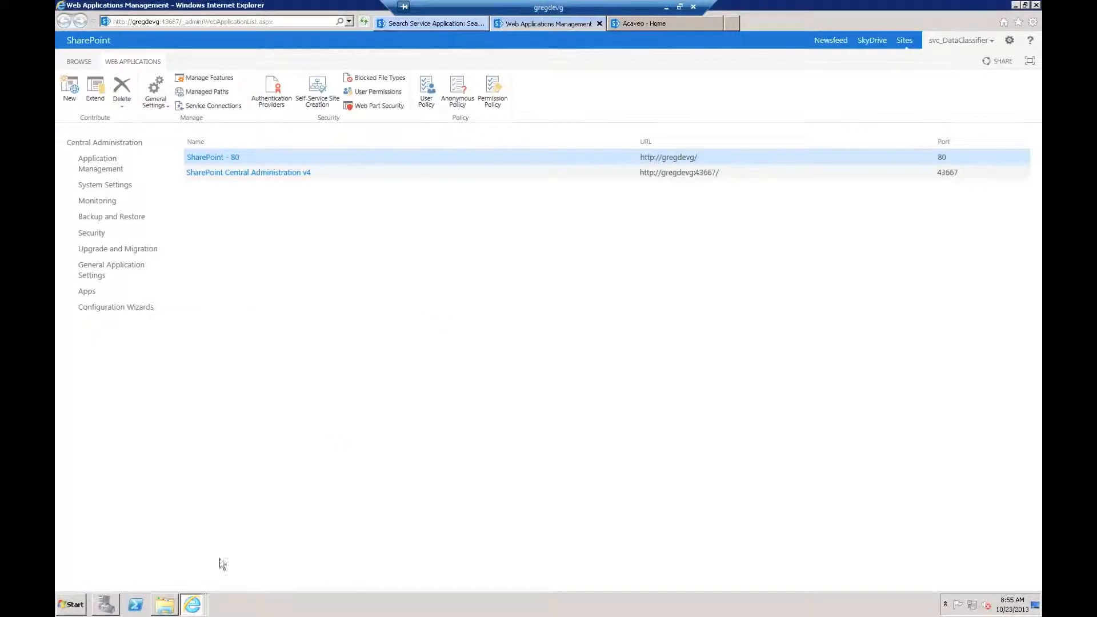
Open the DataClassifier_2013_1.0.1.1043 archive in C:\temp and launch the DataClassifier.Installer package.
{"action": "left_click", "coordinate": [162, 610]}
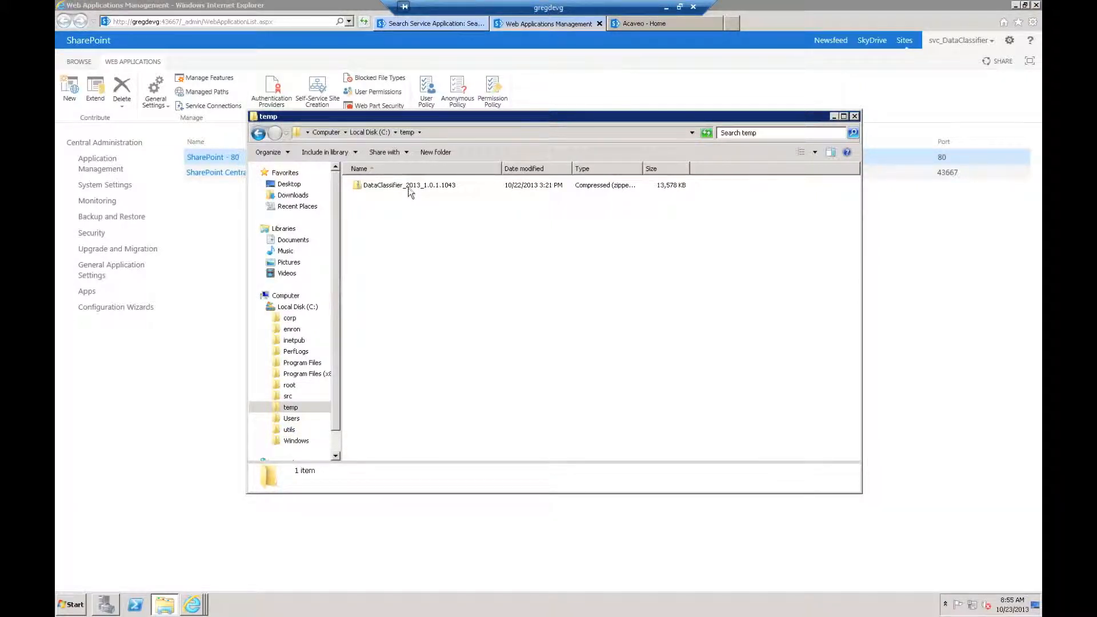
{"action": "double_click", "coordinate": [411, 192]}
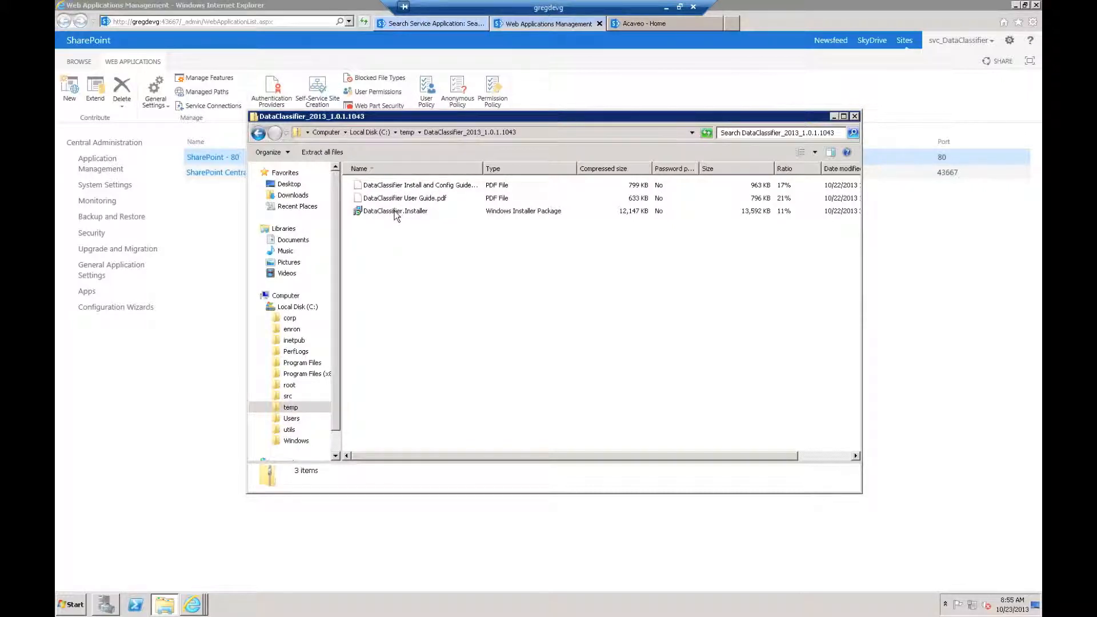
{"action": "left_click", "coordinate": [395, 212]}
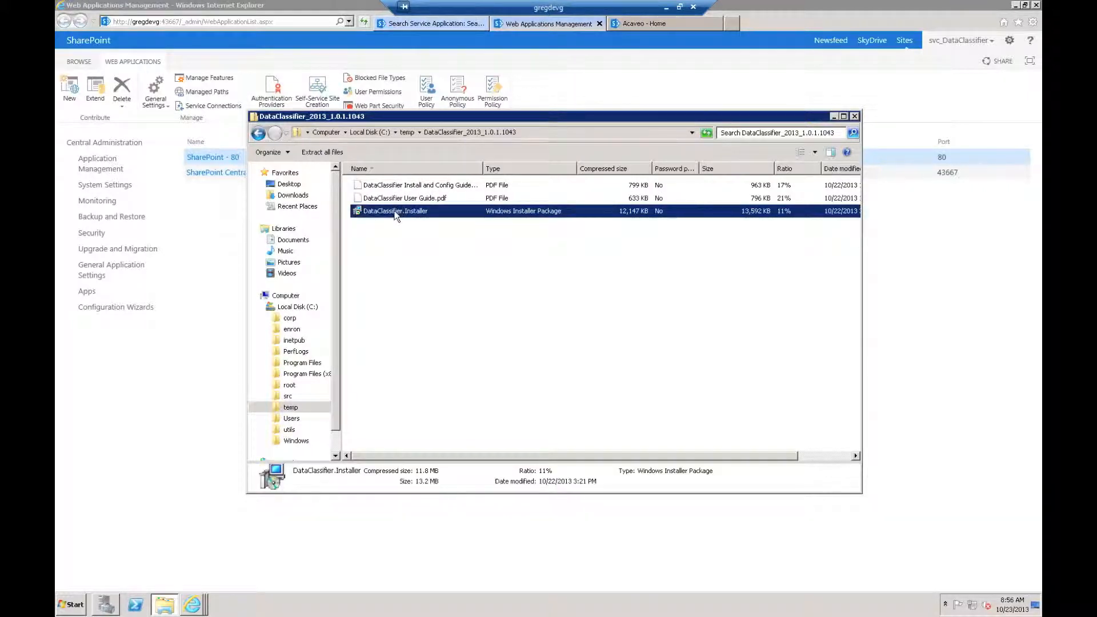
{"action": "double_click", "coordinate": [394, 211]}
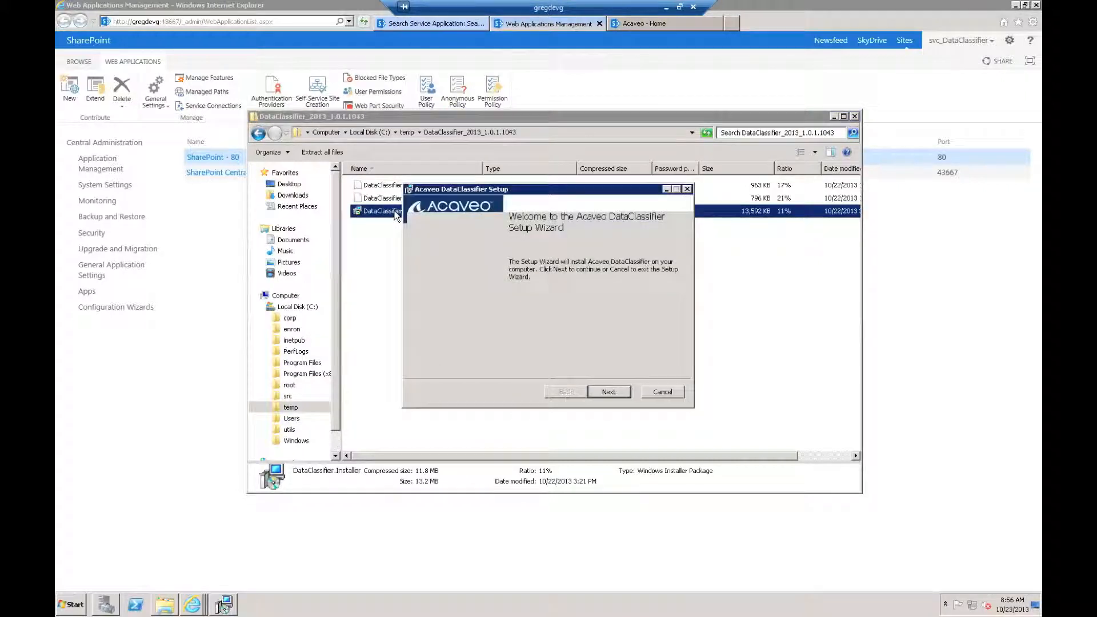
Proceed past the setup welcome page and accept the terms of the software license agreement.
{"action": "left_click", "coordinate": [612, 393]}
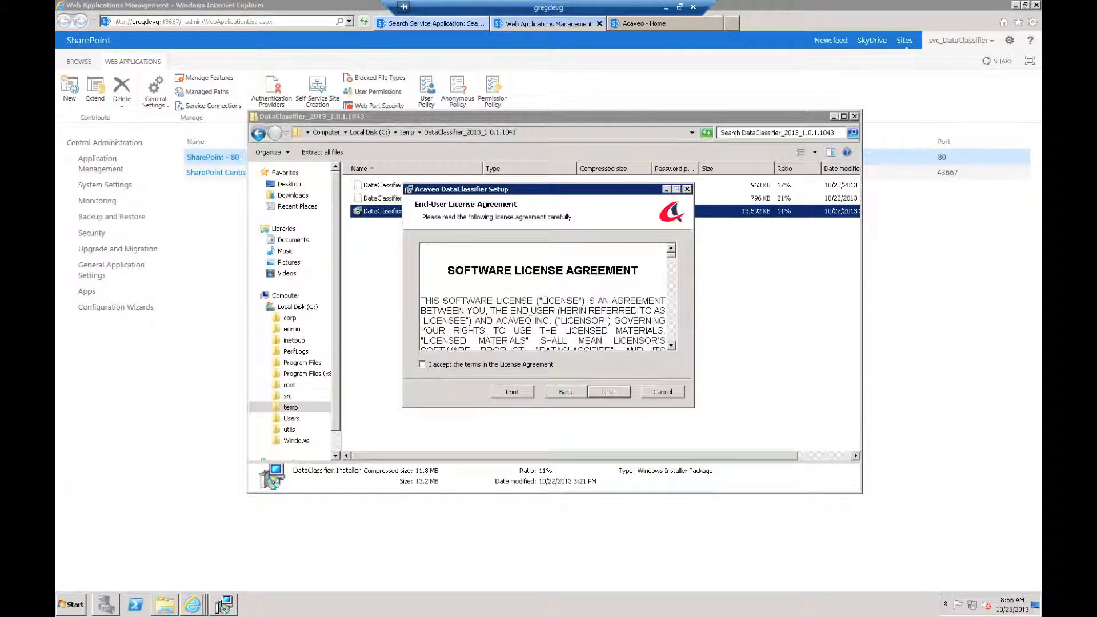
{"action": "left_click", "coordinate": [423, 365]}
{"action": "left_click", "coordinate": [610, 393]}
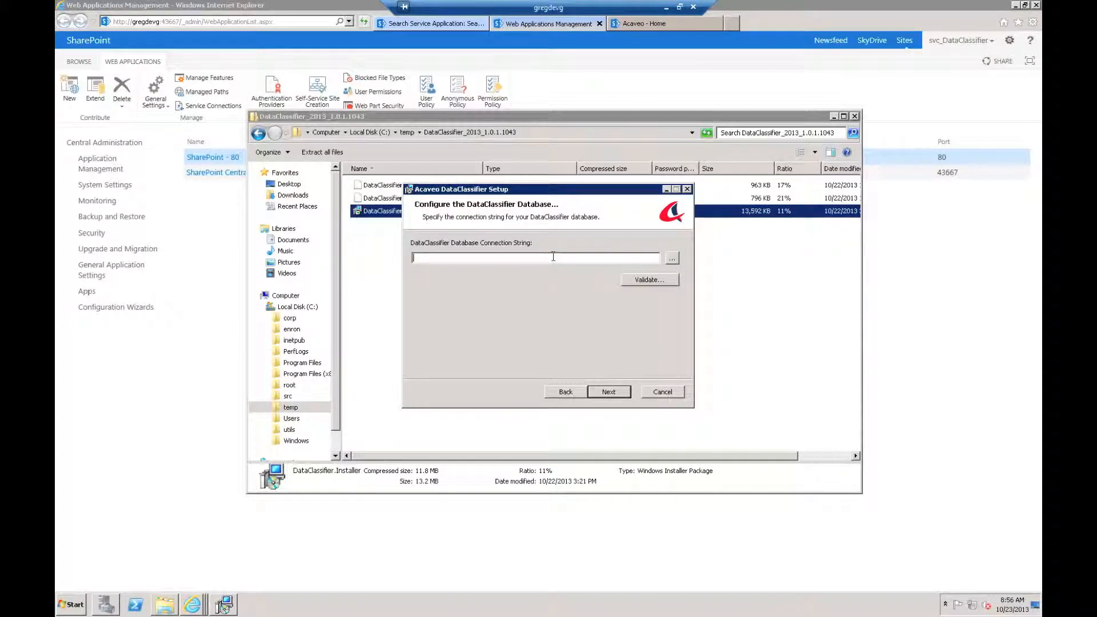
Configure the database connection to server gregdevd with integrated authentication and a new database named DataClassifier.
{"action": "left_click", "coordinate": [671, 260]}
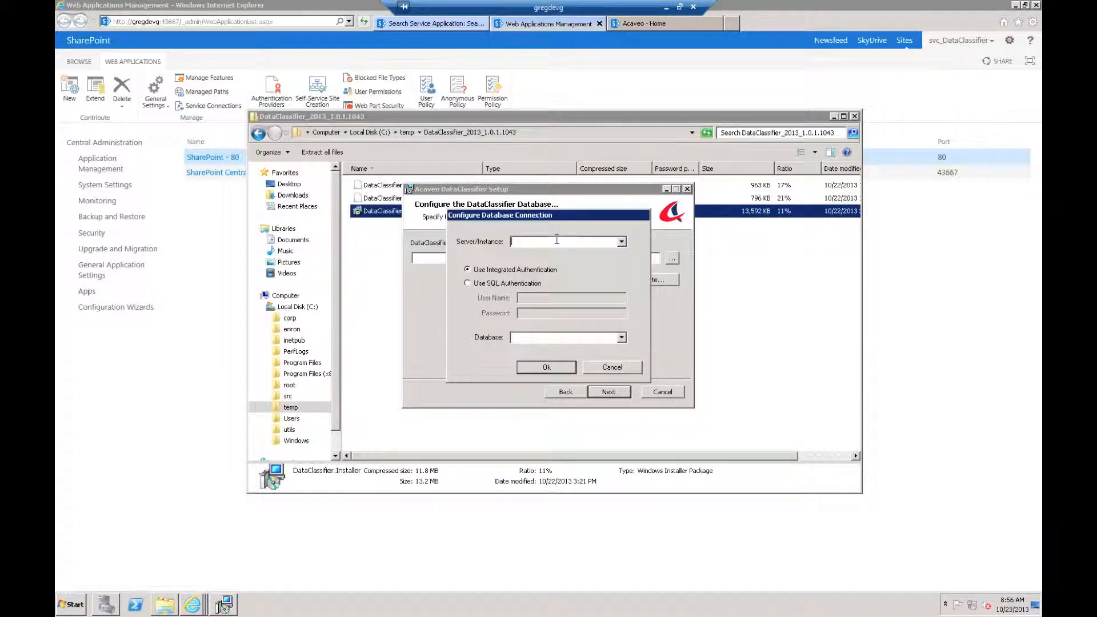
{"action": "type", "text": "gregdevd"}
{"action": "left_click", "coordinate": [622, 339]}
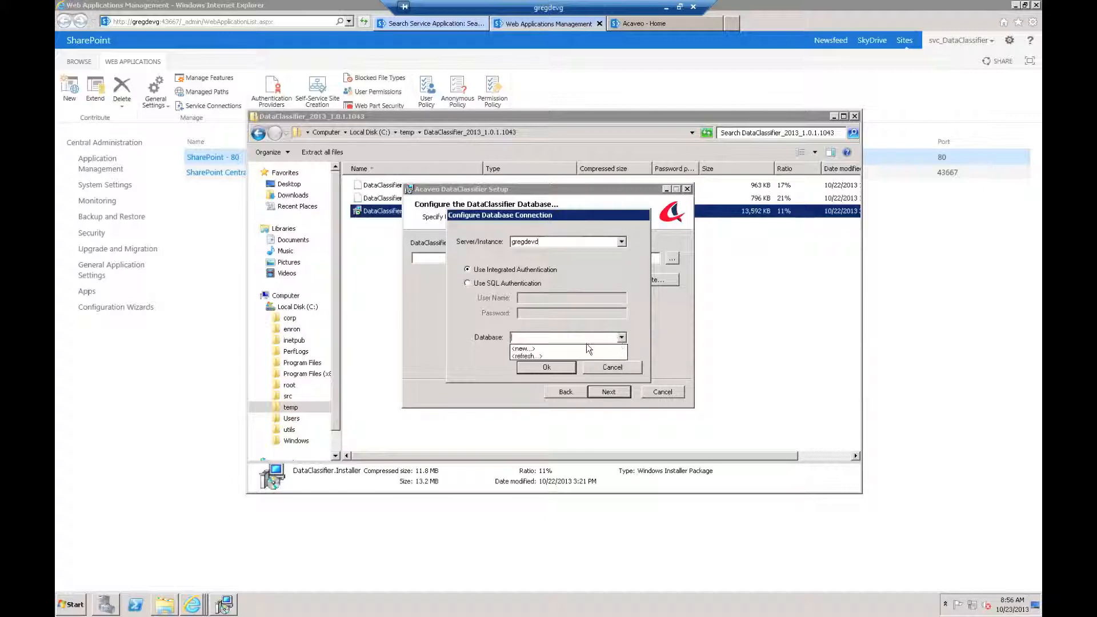
{"action": "left_click", "coordinate": [545, 352]}
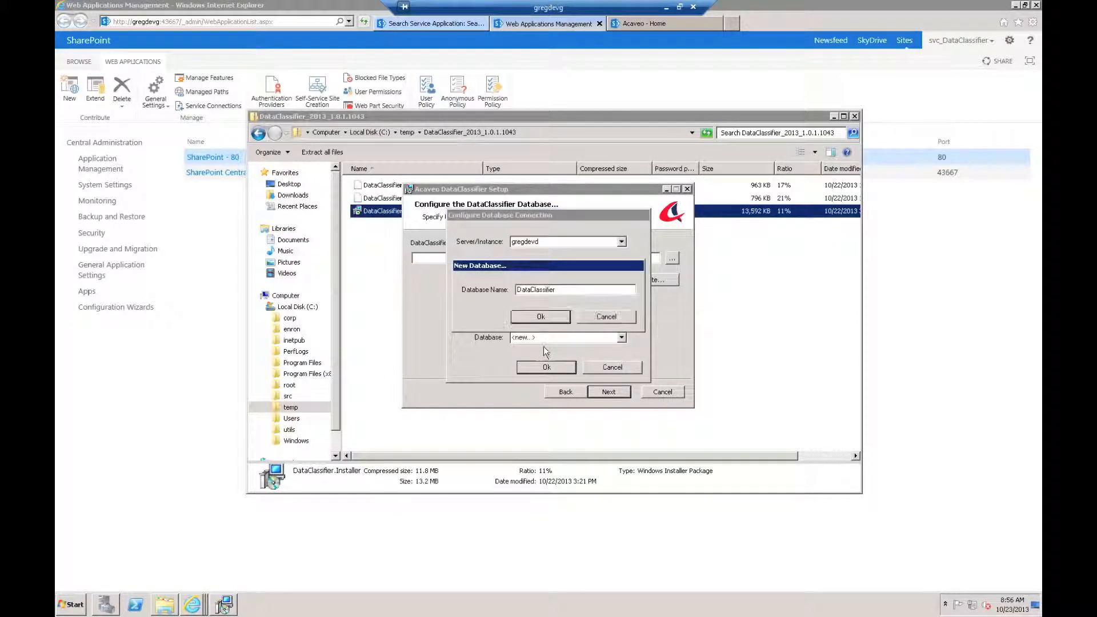
{"action": "left_click", "coordinate": [551, 316]}
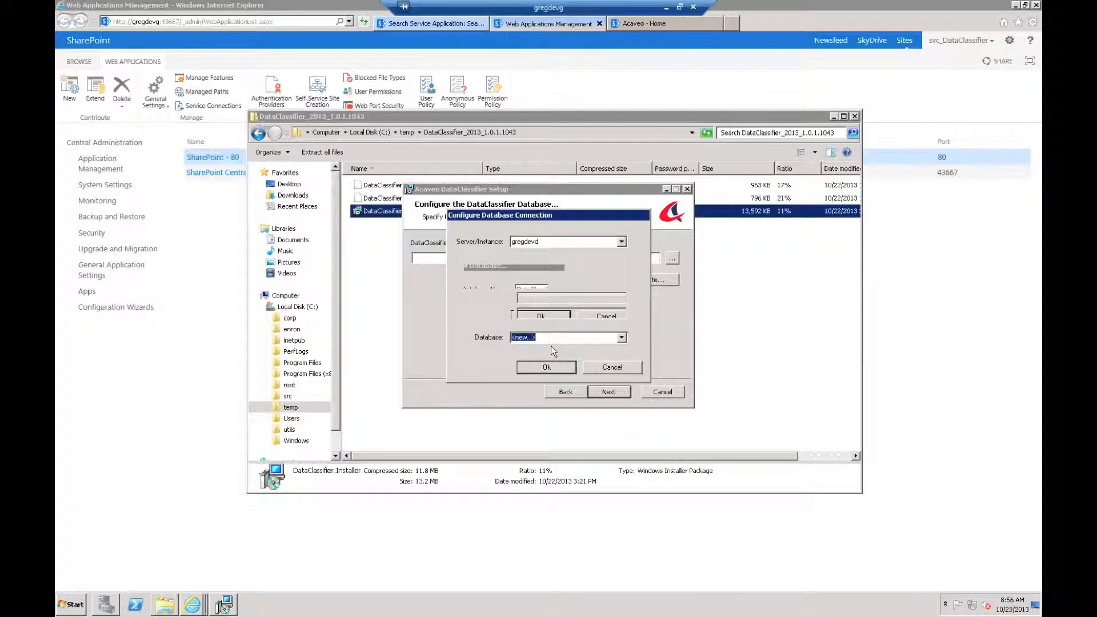
{"action": "left_click", "coordinate": [547, 365]}
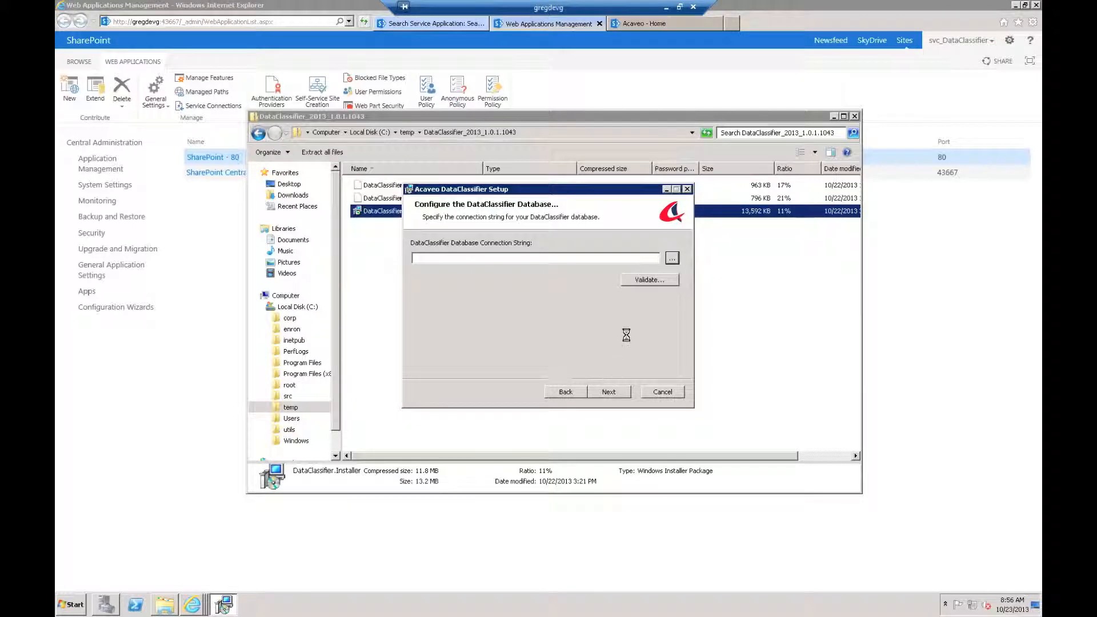
Validate the DataClassifier database connection string and continue to the service account configuration.
{"action": "left_click", "coordinate": [655, 280]}
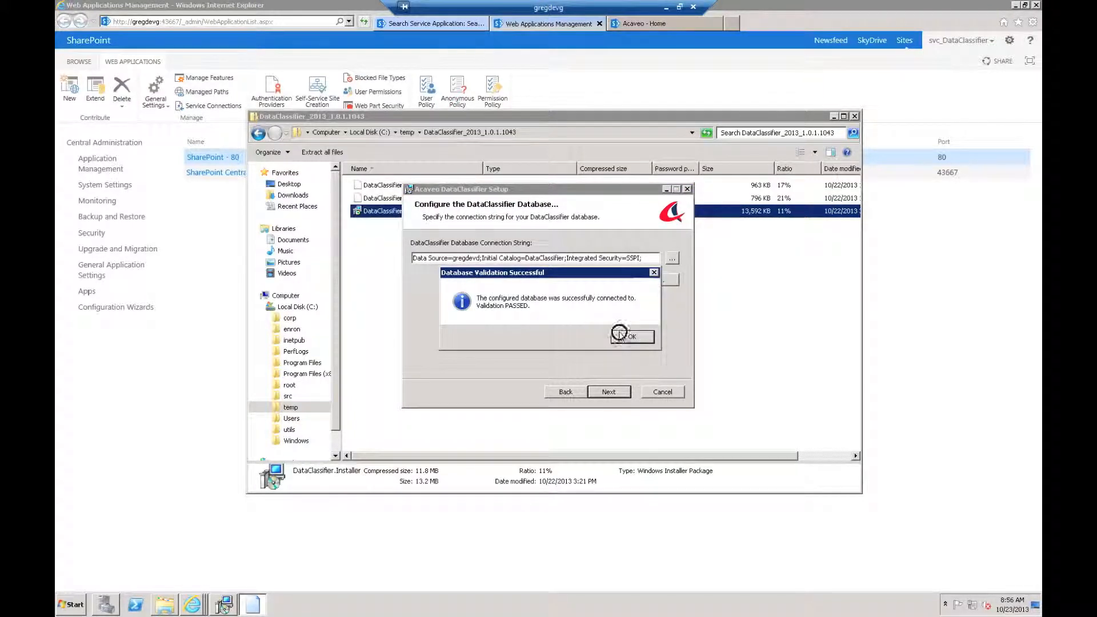
{"action": "left_click", "coordinate": [621, 334]}
{"action": "left_click", "coordinate": [609, 393]}
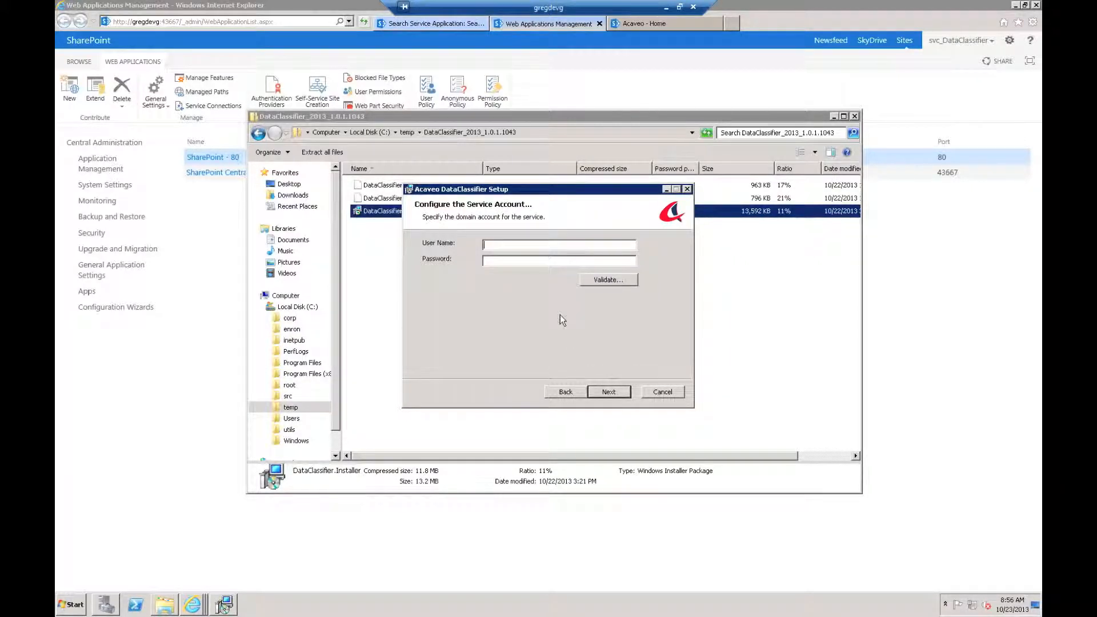
Enter the service account GREGDEV\svc_DataClassifier with its password, validate the account and continue to the destination folder.
{"action": "type", "text": "GREGDEV\\svc_DataClassifier"}
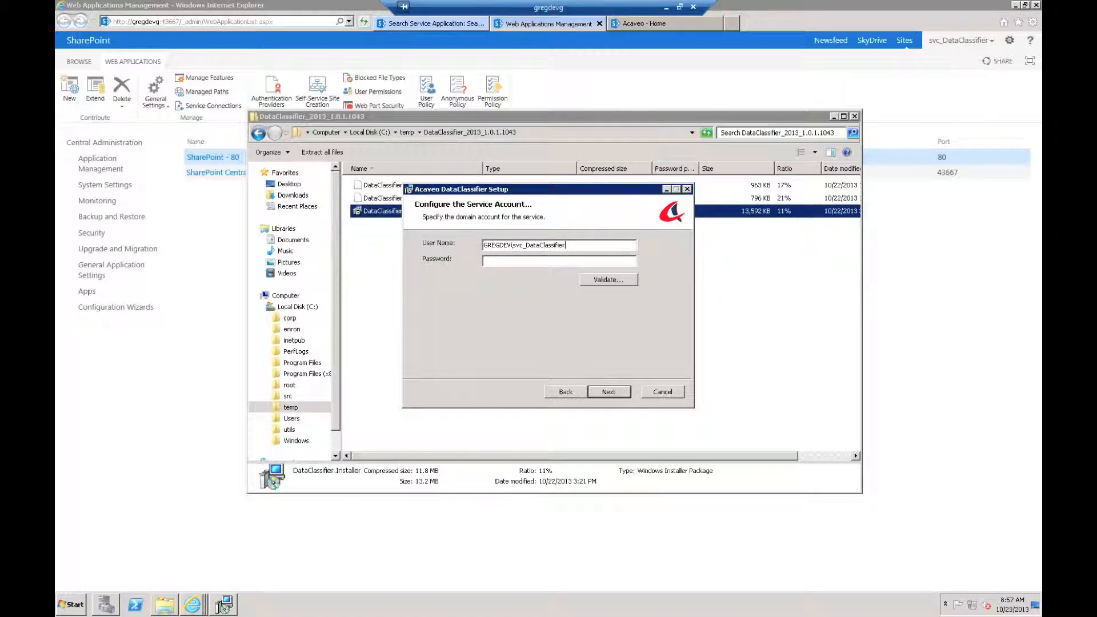
{"action": "type", "text": "•••••••••"}
{"action": "left_click", "coordinate": [620, 279]}
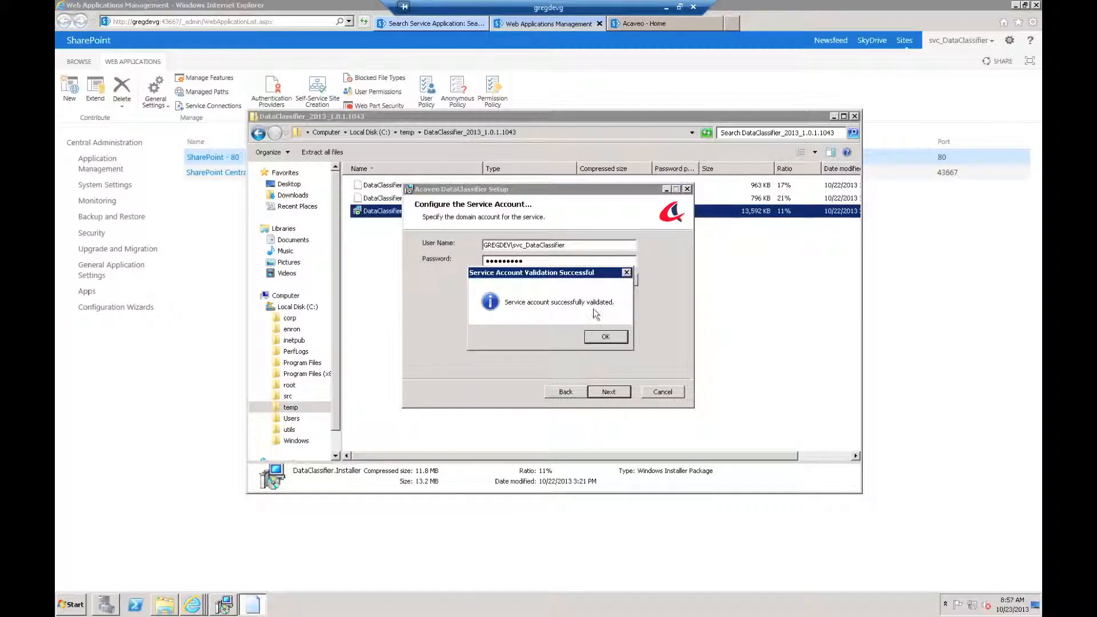
{"action": "left_click", "coordinate": [600, 337]}
{"action": "left_click", "coordinate": [609, 393]}
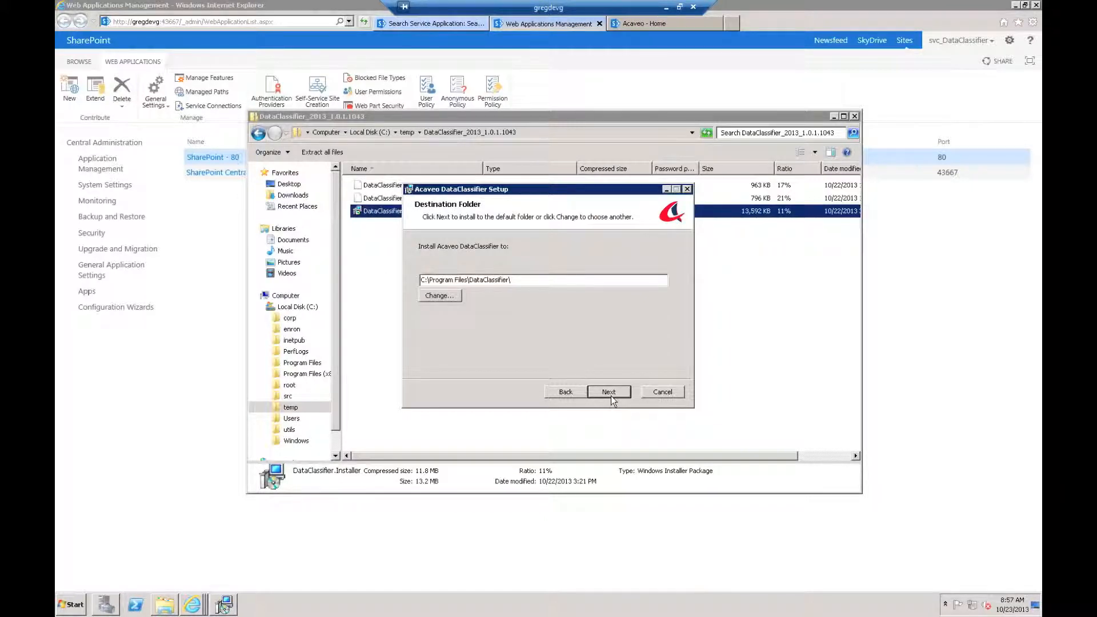
Install DataClassifier to C:\Program Files\DataClassifier\, allow the installer to change the computer, and finish the setup.
{"action": "left_click", "coordinate": [610, 392]}
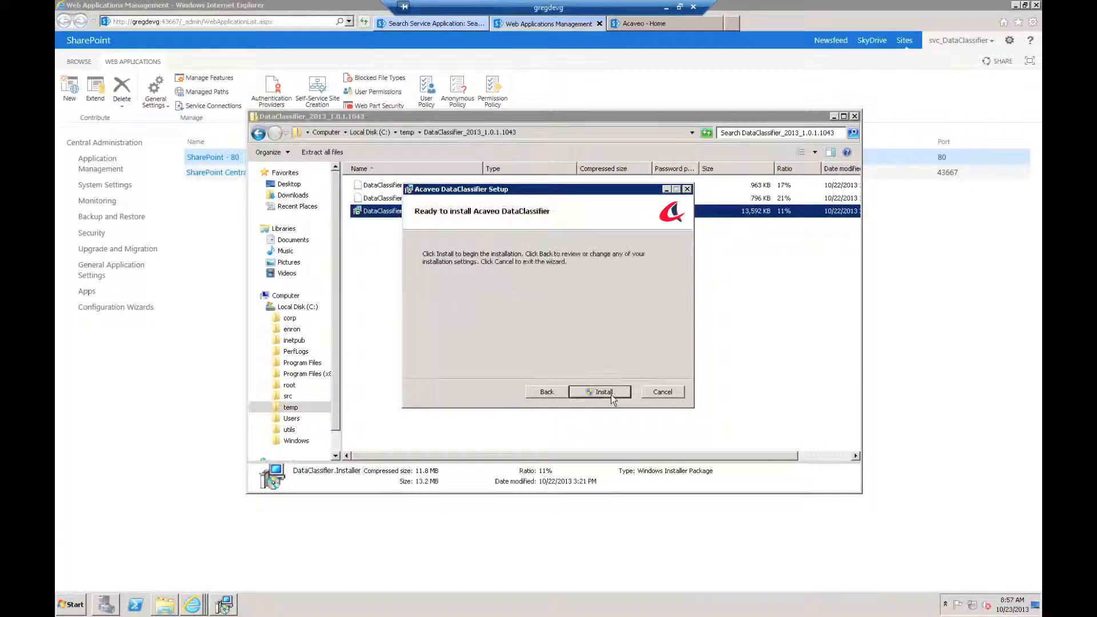
{"action": "left_click", "coordinate": [604, 393]}
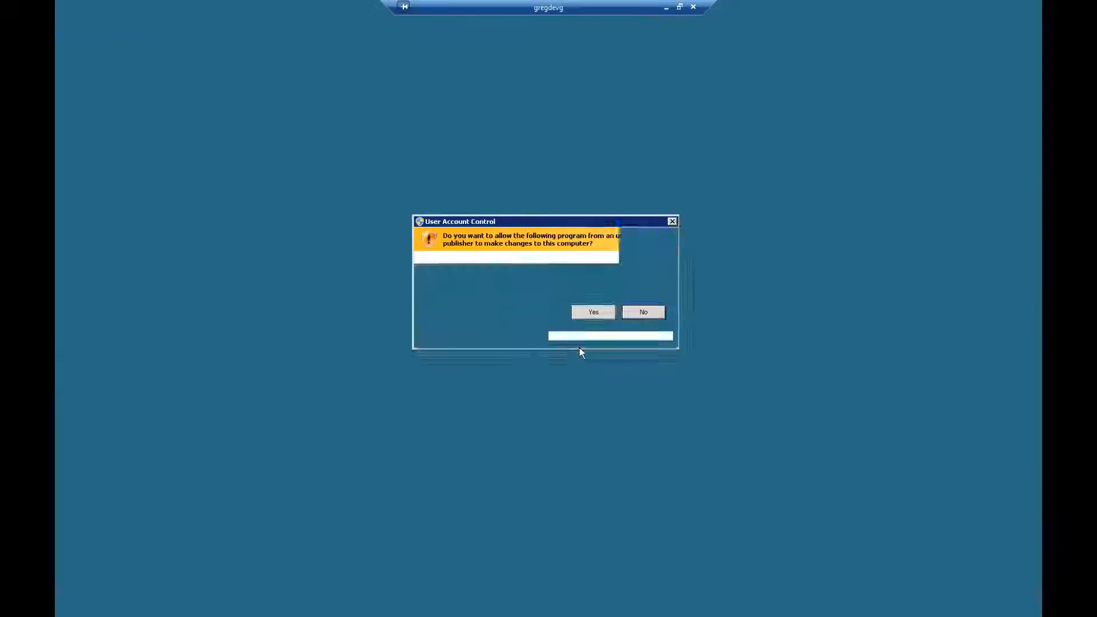
{"action": "left_click", "coordinate": [589, 319]}
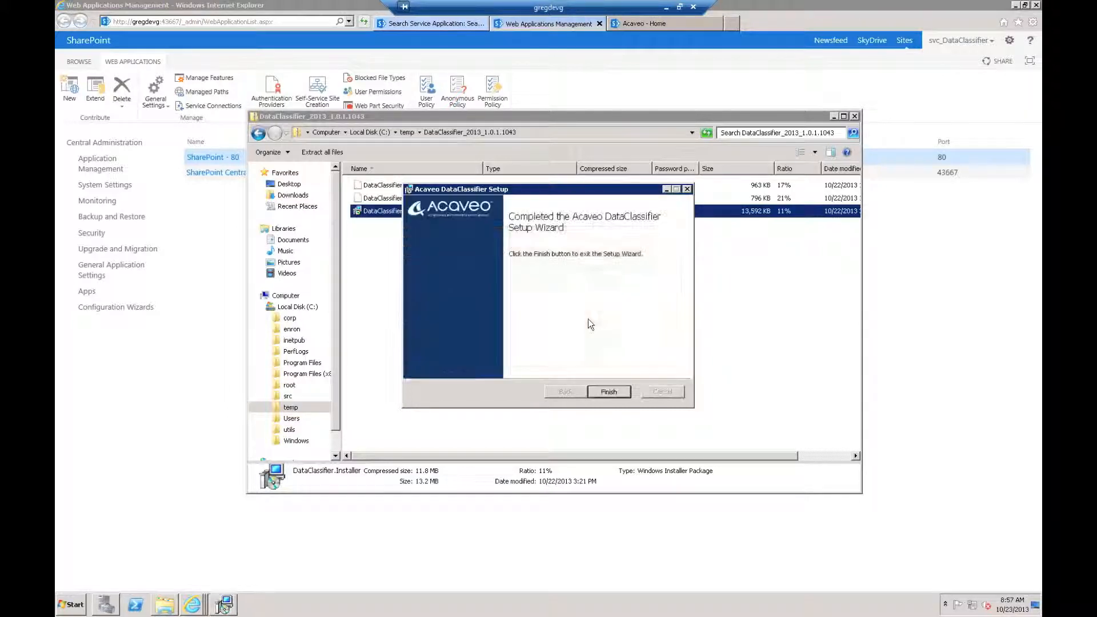
{"action": "left_click", "coordinate": [602, 389]}
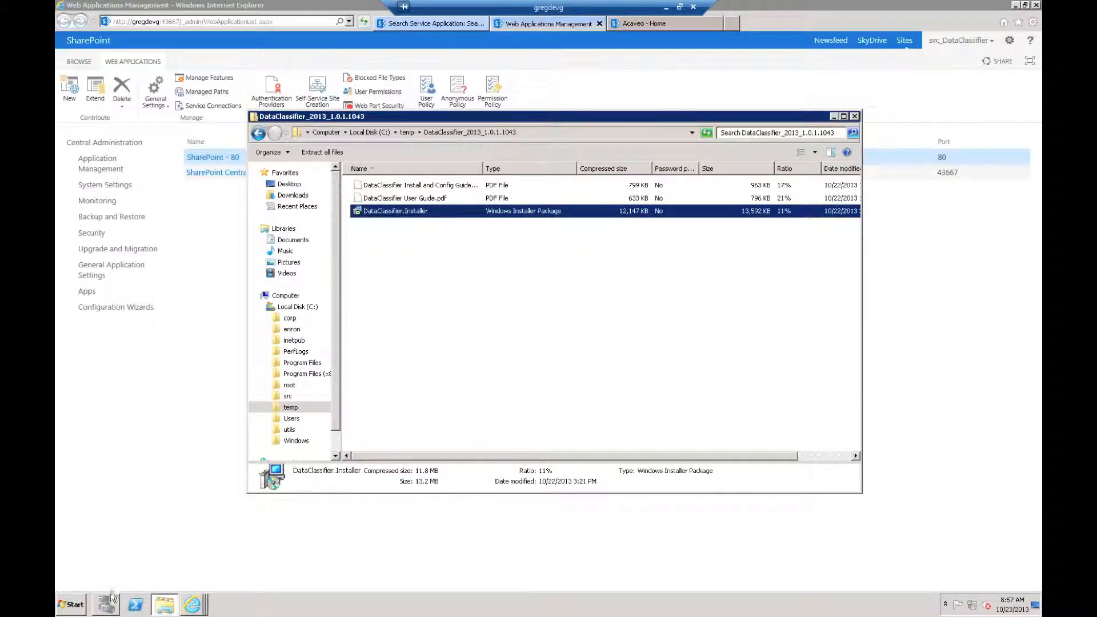
Show the Windows services in Server Manager with the name column wide enough to read the Acaveo DataClassifier entries.
{"action": "left_click", "coordinate": [106, 604]}
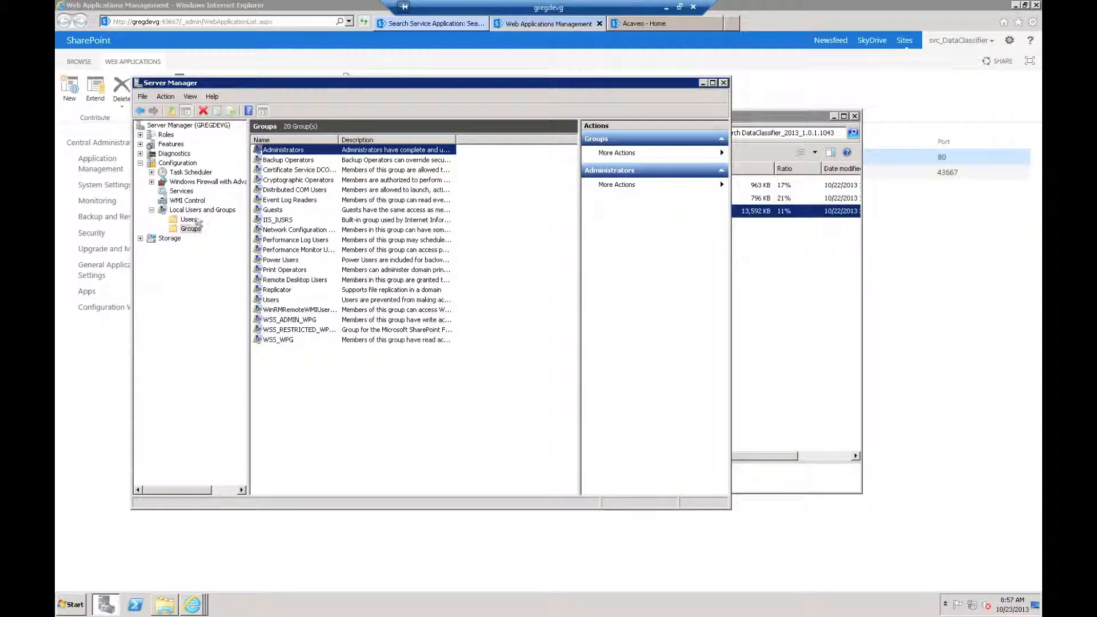
{"action": "left_click", "coordinate": [180, 191]}
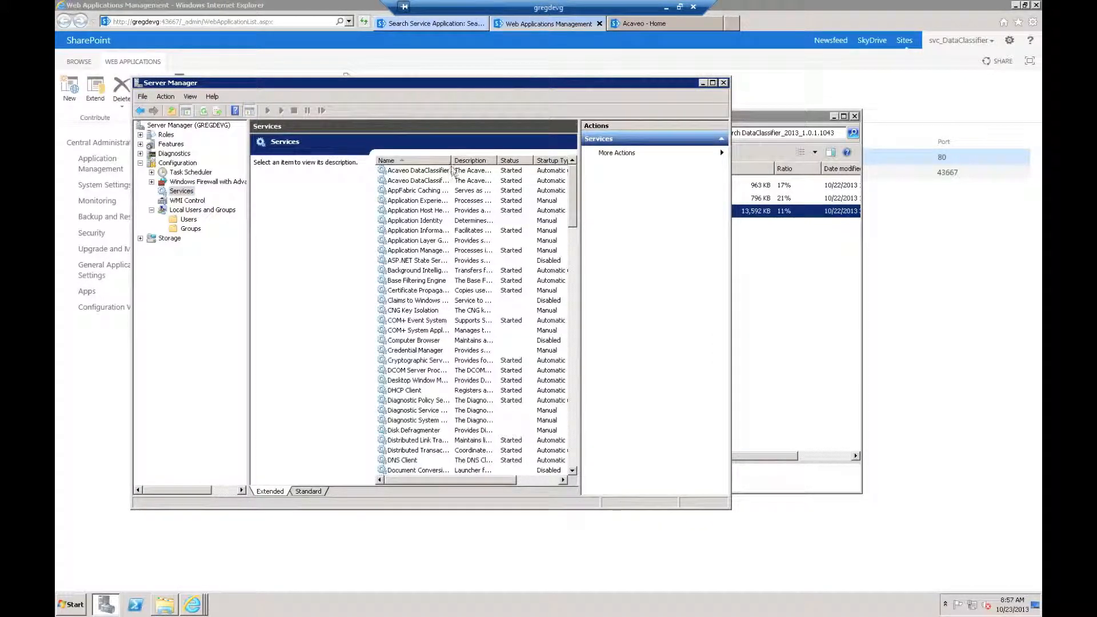
{"action": "double_click", "coordinate": [451, 161]}
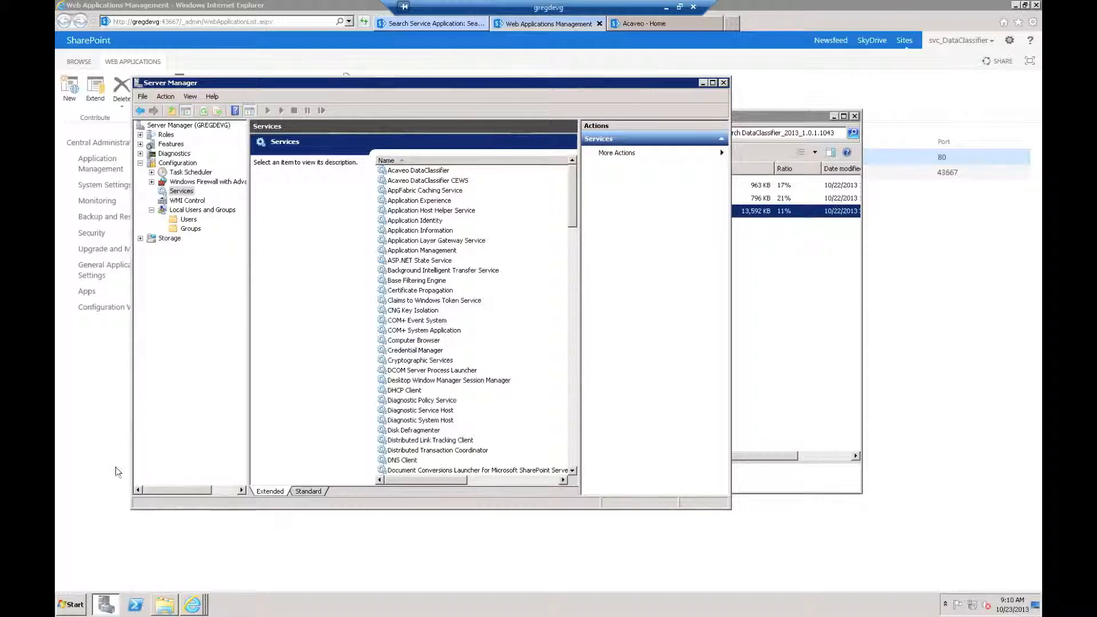
Launch Acaveo DataClassifier and connect to the admin component on localhost.
{"action": "left_click", "coordinate": [74, 605]}
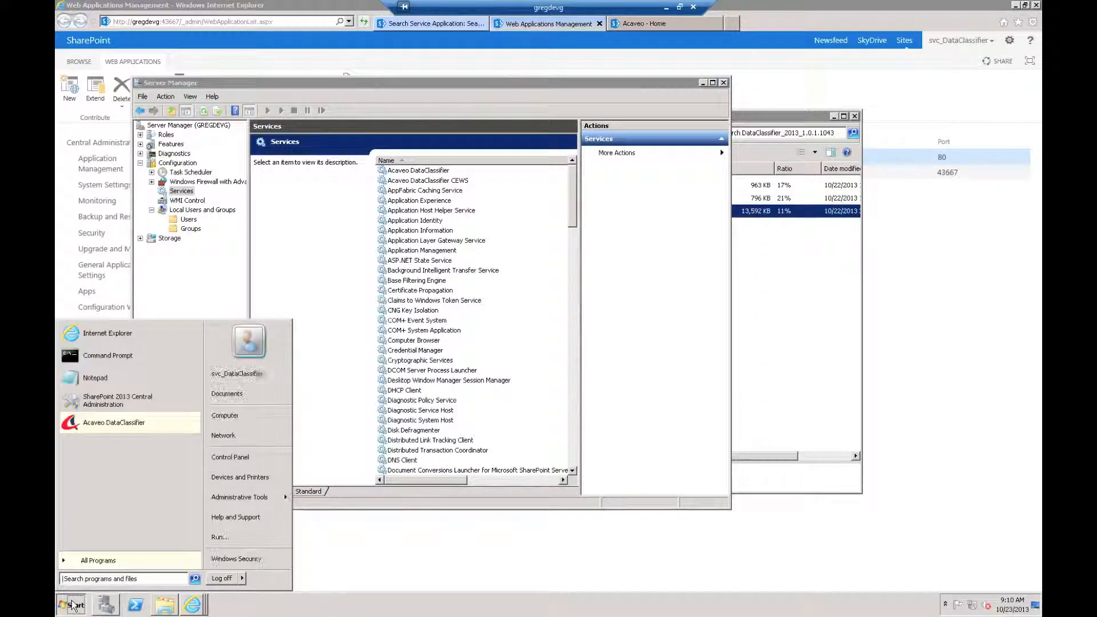
{"action": "left_click", "coordinate": [132, 418]}
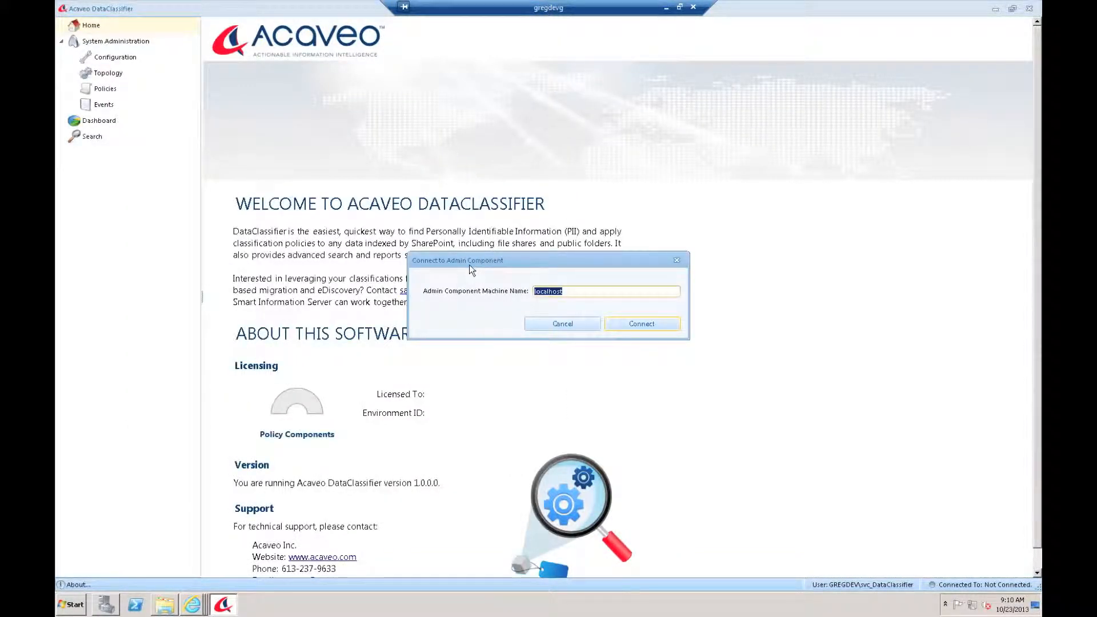
{"action": "left_click", "coordinate": [655, 325]}
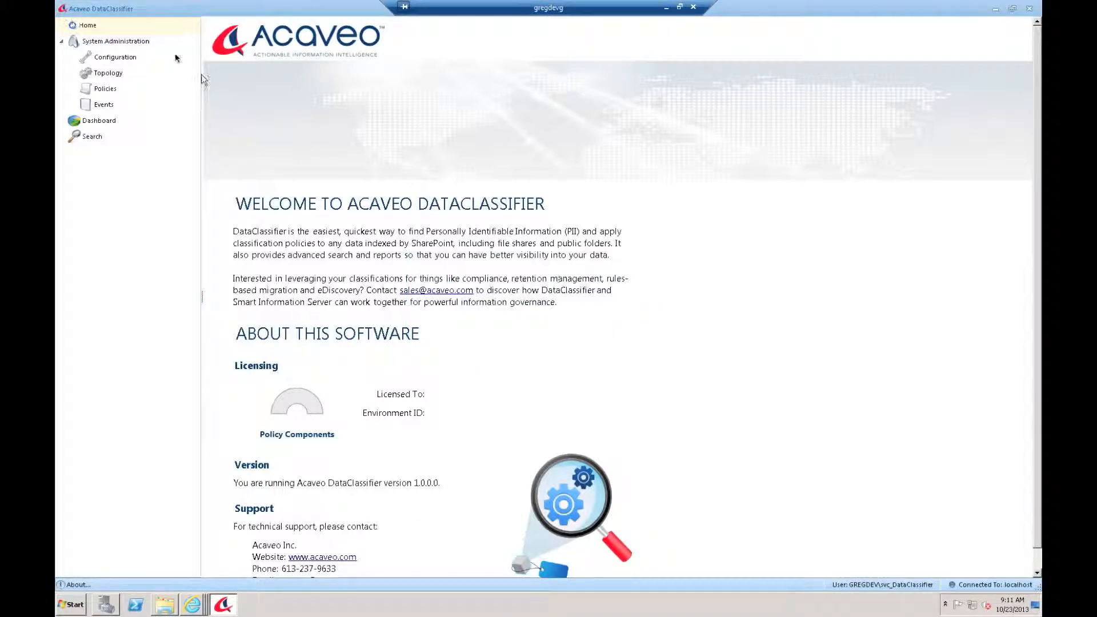
{"action": "left_click_drag", "start_coordinate": [155, 53], "coordinate": [164, 457]}
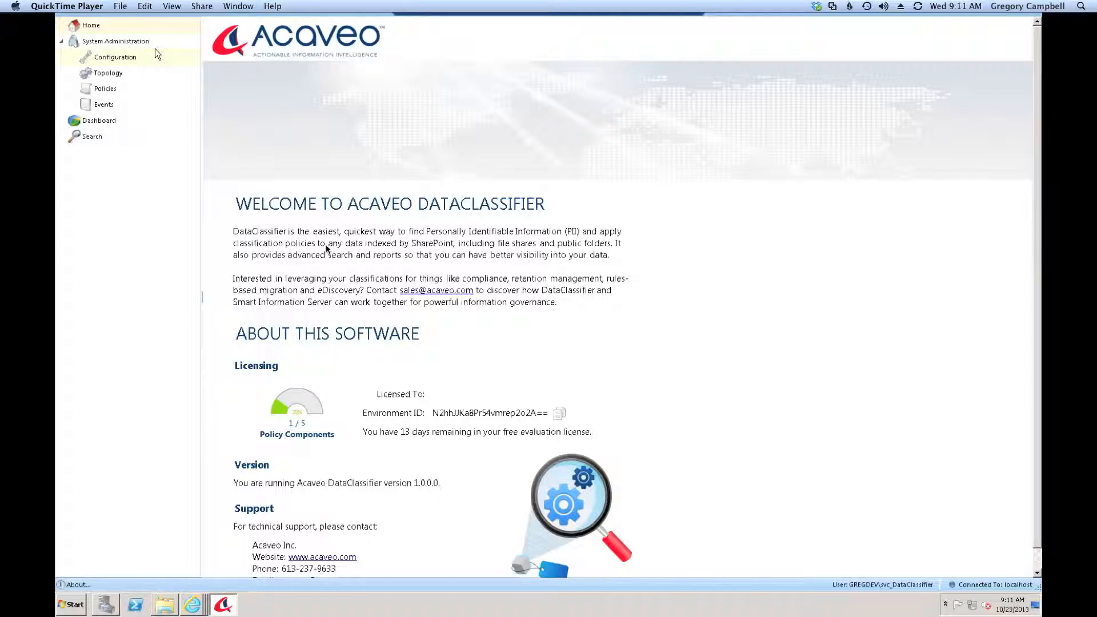
{"action": "left_click", "coordinate": [112, 59]}
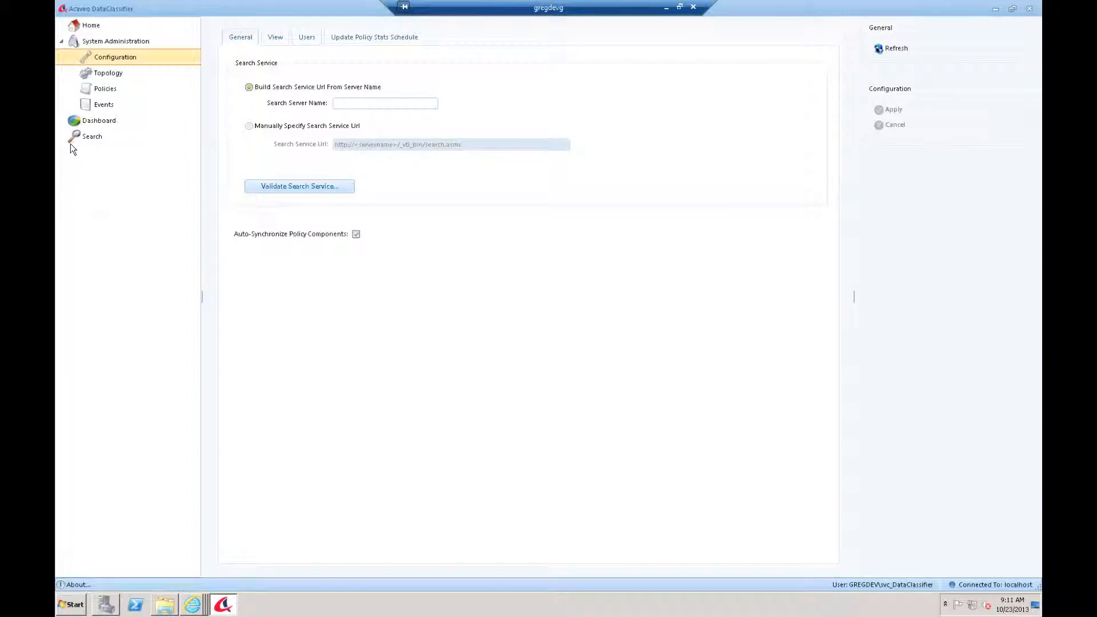
{"action": "left_click", "coordinate": [341, 104]}
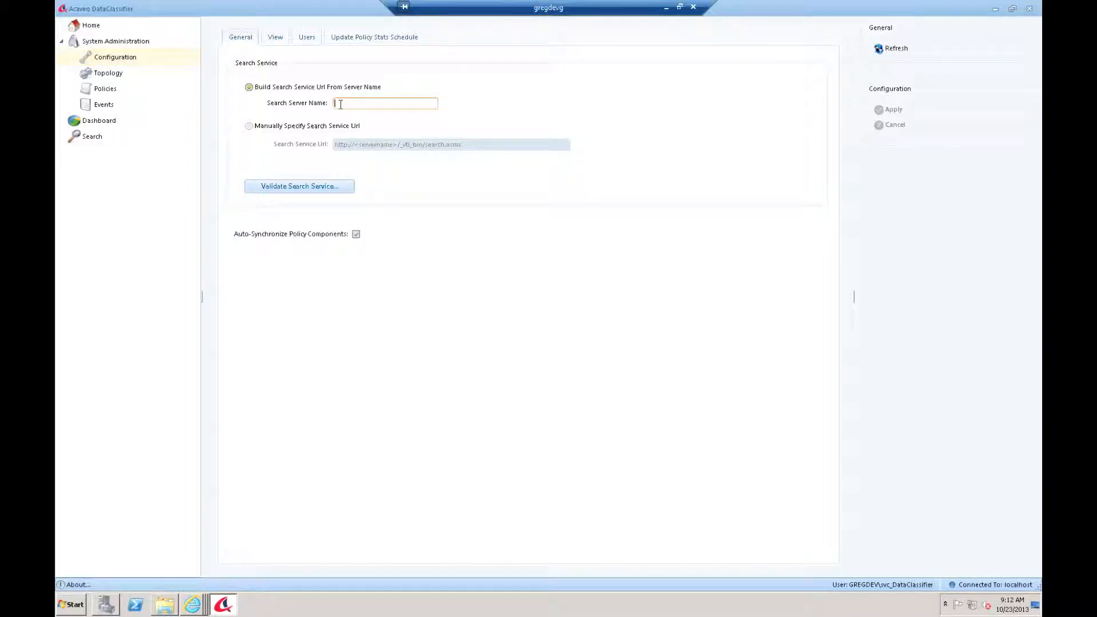
{"action": "left_click", "coordinate": [250, 126]}
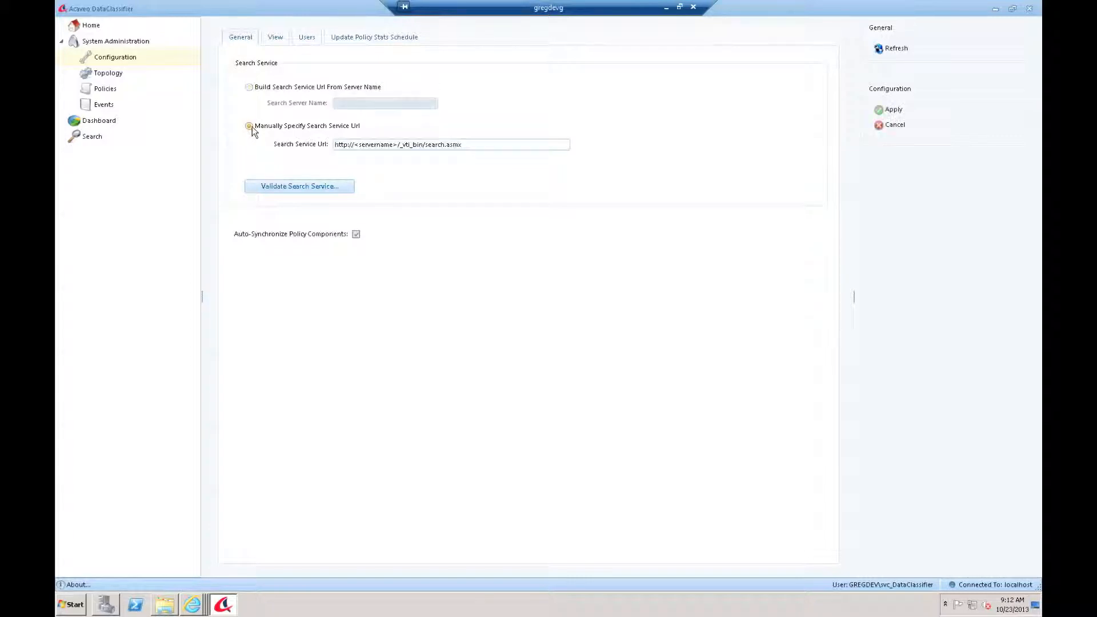
{"action": "left_click_drag", "start_coordinate": [355, 144], "coordinate": [399, 145]}
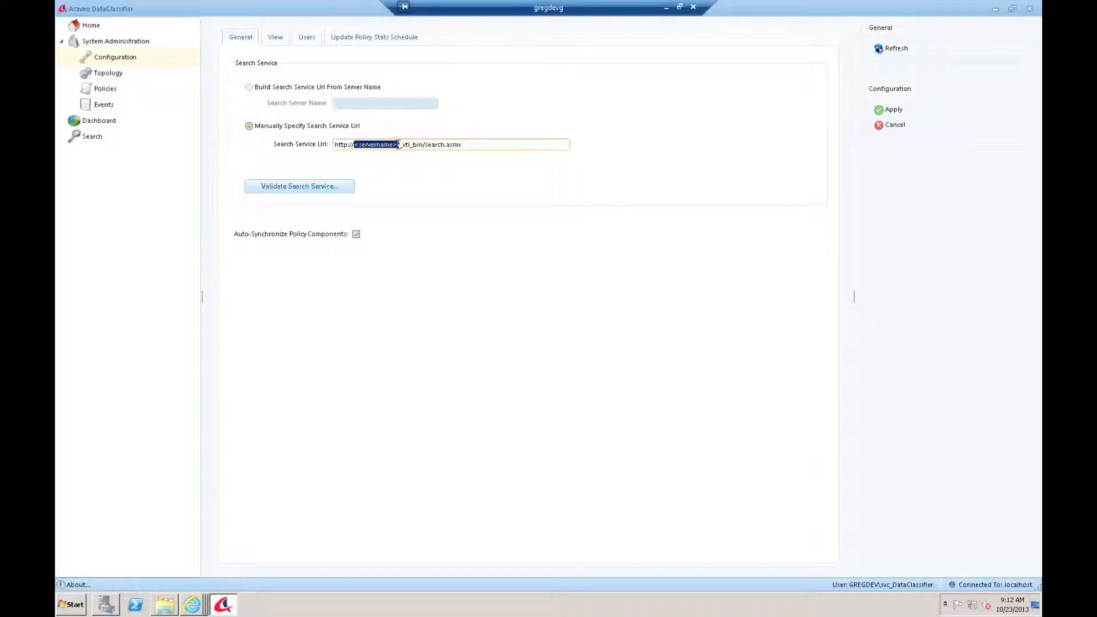
{"action": "type", "text": "gregdev"}
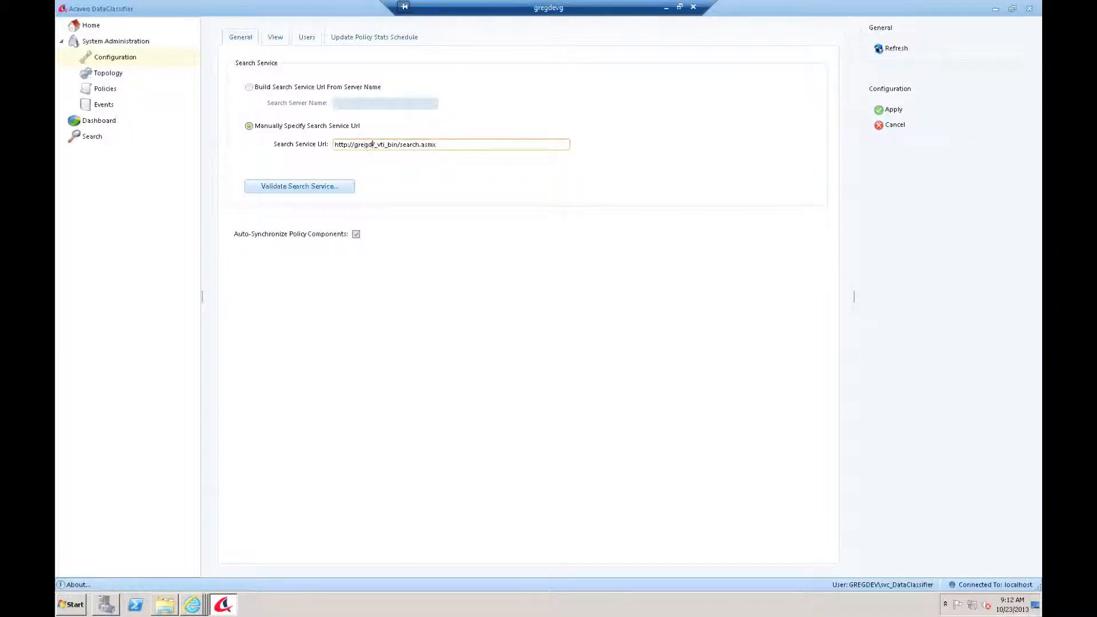
{"action": "type", "text": "g/sites/acaveo"}
{"action": "left_click", "coordinate": [278, 189]}
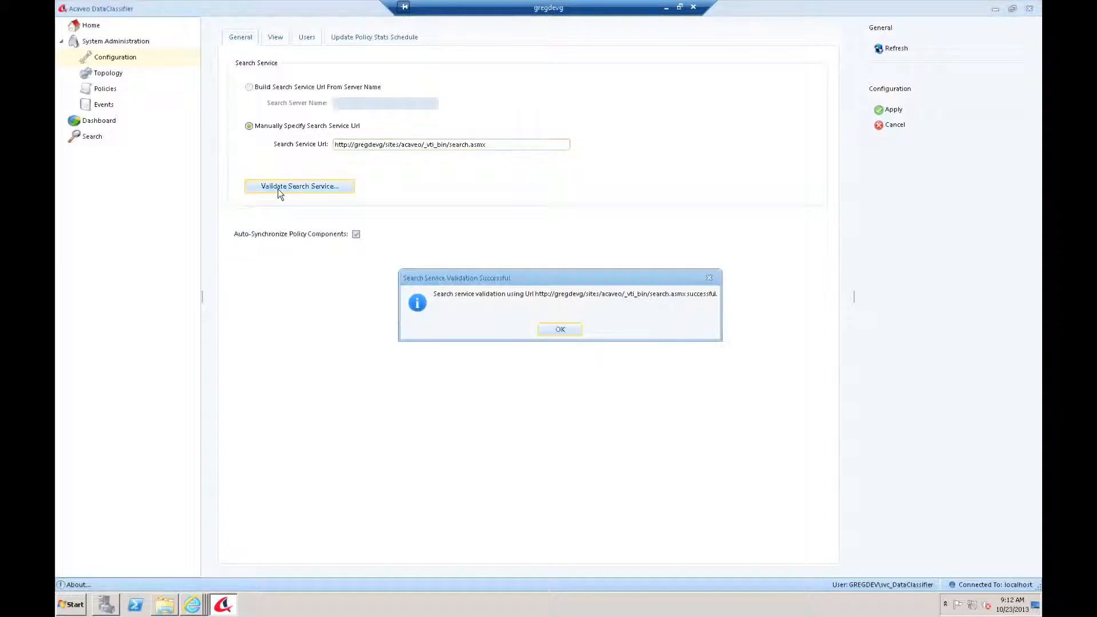